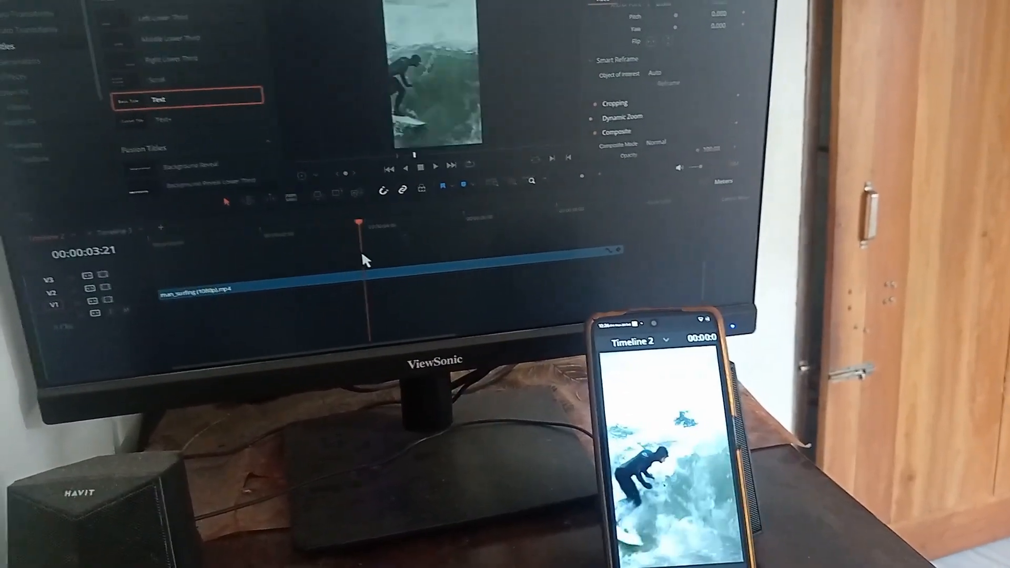
{"action": "left_click_drag", "start_coordinate": [362, 253], "coordinate": [365, 232]}
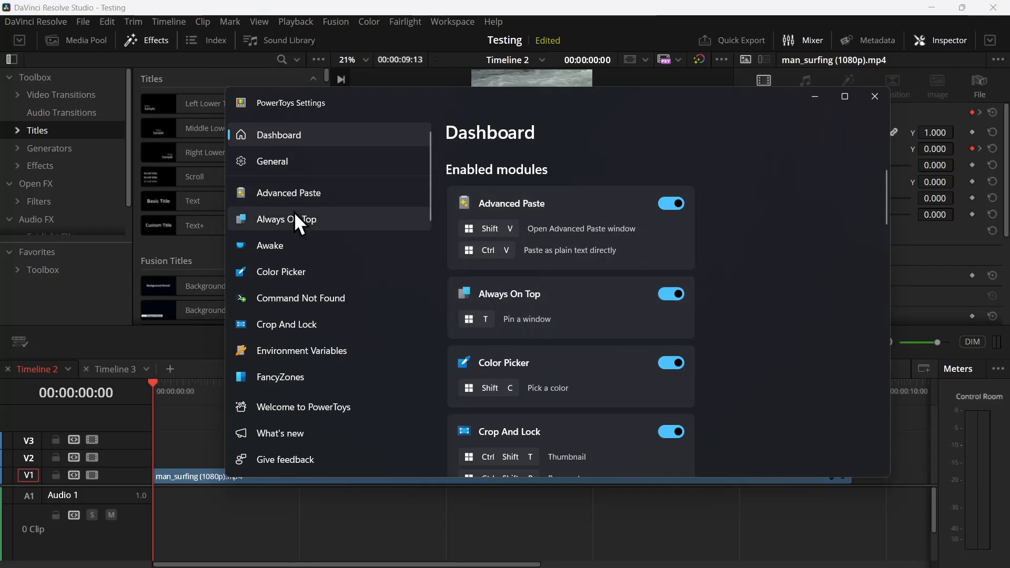
View the Crop And Lock settings in PowerToys
{"action": "scroll", "coordinate": [300, 200], "scroll_direction": "down", "scroll_amount": 1}
{"action": "scroll", "coordinate": [295, 252], "scroll_direction": "up", "scroll_amount": 1}
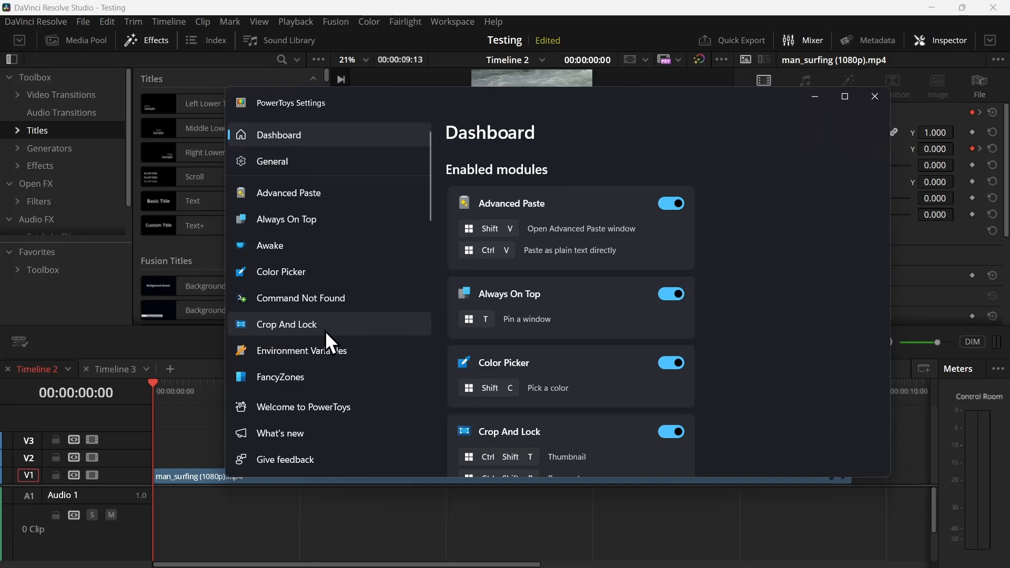
{"action": "left_click", "coordinate": [303, 329]}
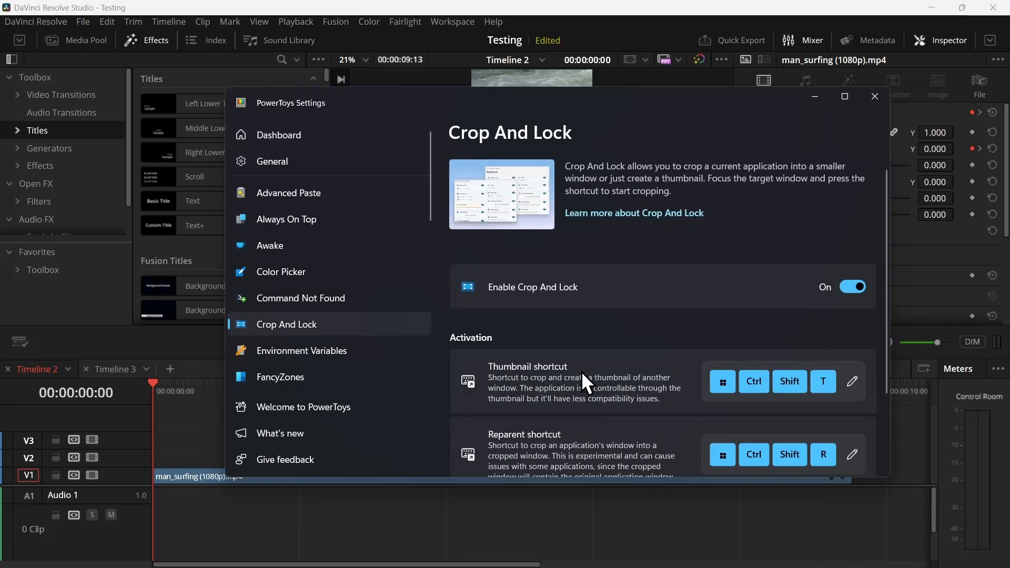
Try Win+Ctrl+Shift+D as the Crop And Lock thumbnail shortcut, return it to Win+Ctrl+Shift+T and save
{"action": "left_click", "coordinate": [852, 381]}
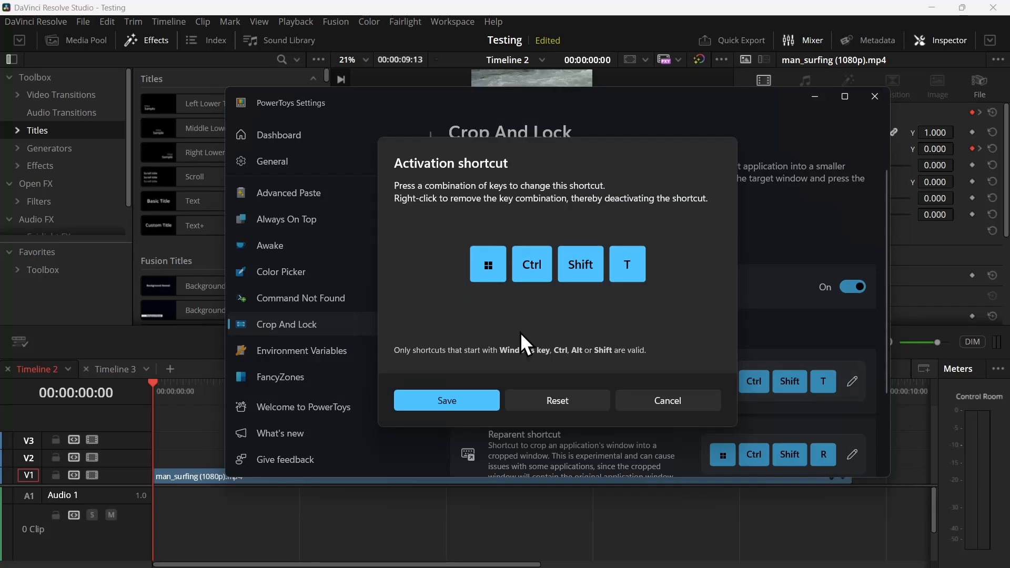
{"action": "key", "text": "super+ctrl+shift+d"}
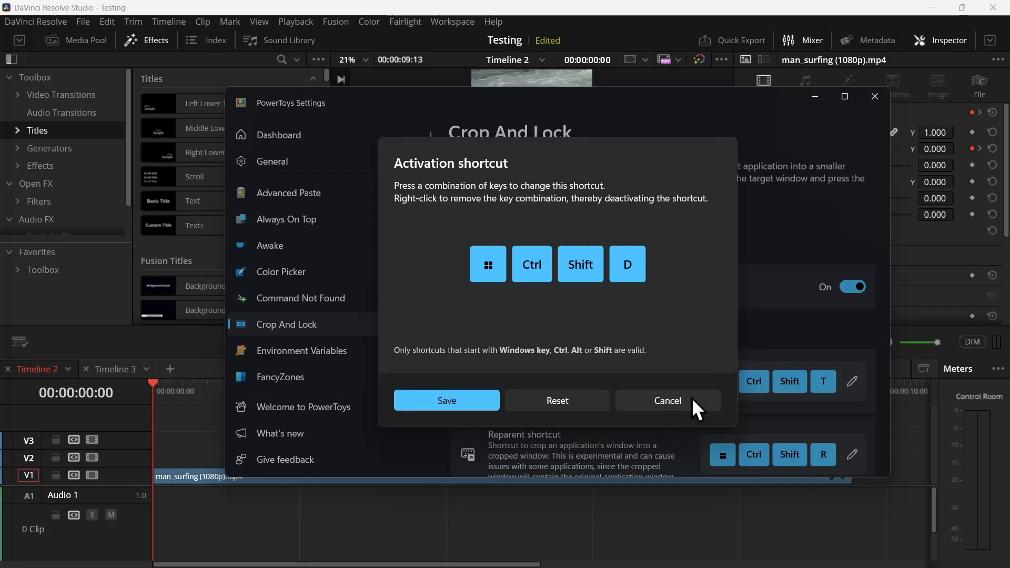
{"action": "key", "text": "super+ctrl+shift+t"}
{"action": "left_click", "coordinate": [447, 401]}
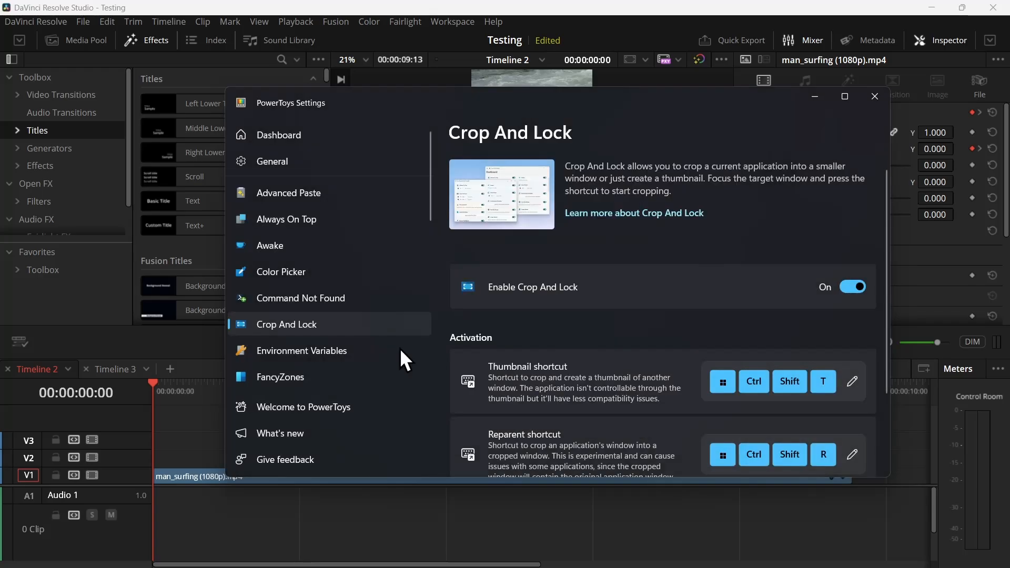
Switch to DaVinci Resolve, crop the viewer's vertical surfing video into a Crop And Lock thumbnail window, and enlarge that window
{"action": "left_click", "coordinate": [176, 348]}
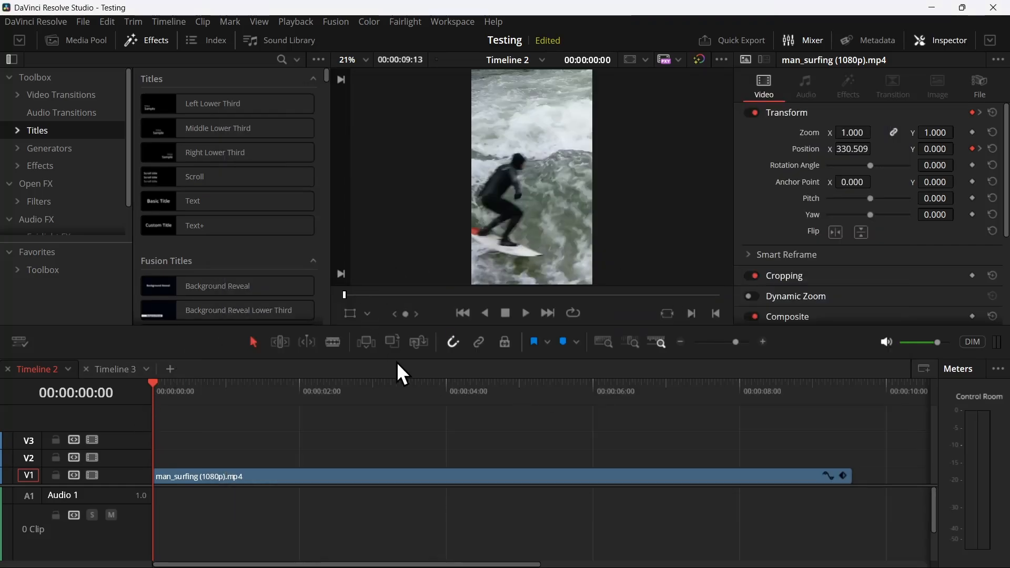
{"action": "key", "text": "super+ctrl+shift+t"}
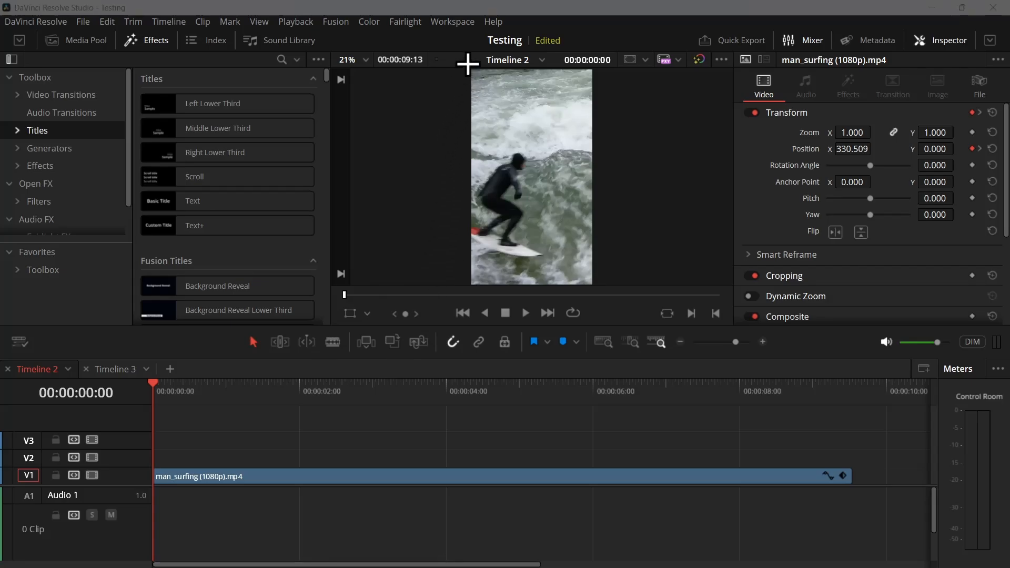
{"action": "left_click_drag", "start_coordinate": [466, 63], "coordinate": [596, 290]}
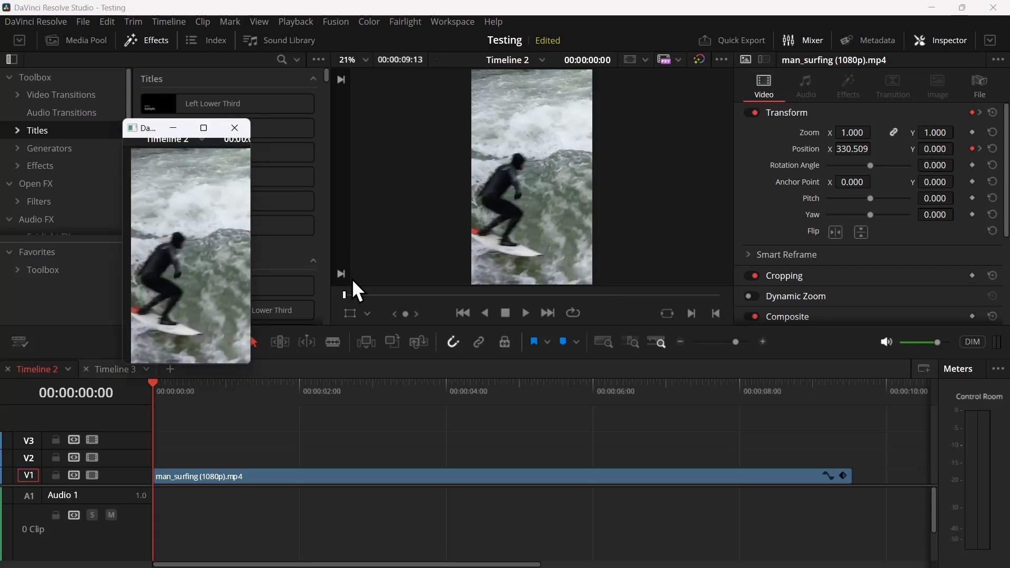
{"action": "left_click_drag", "start_coordinate": [252, 365], "coordinate": [368, 546]}
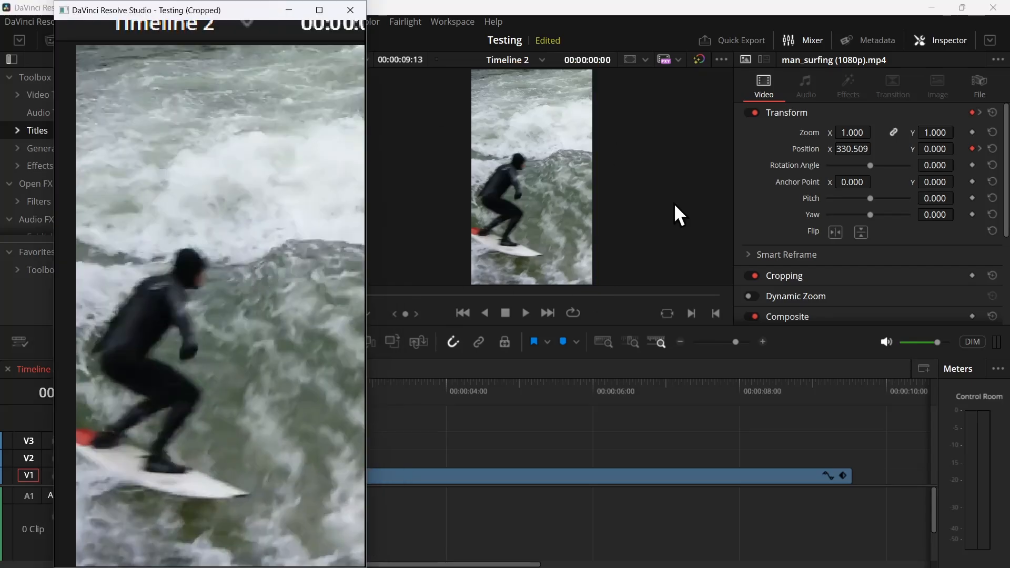
Add a Text+ title reading "Nice" above the surfing clip, set its size to 0.4247, and scrub the timeline to preview it
{"action": "mouse_move", "coordinate": [556, 446]}
{"action": "left_mouse_down"}
{"action": "mouse_move", "coordinate": [478, 445]}
{"action": "mouse_move", "coordinate": [564, 446]}
{"action": "left_mouse_up"}
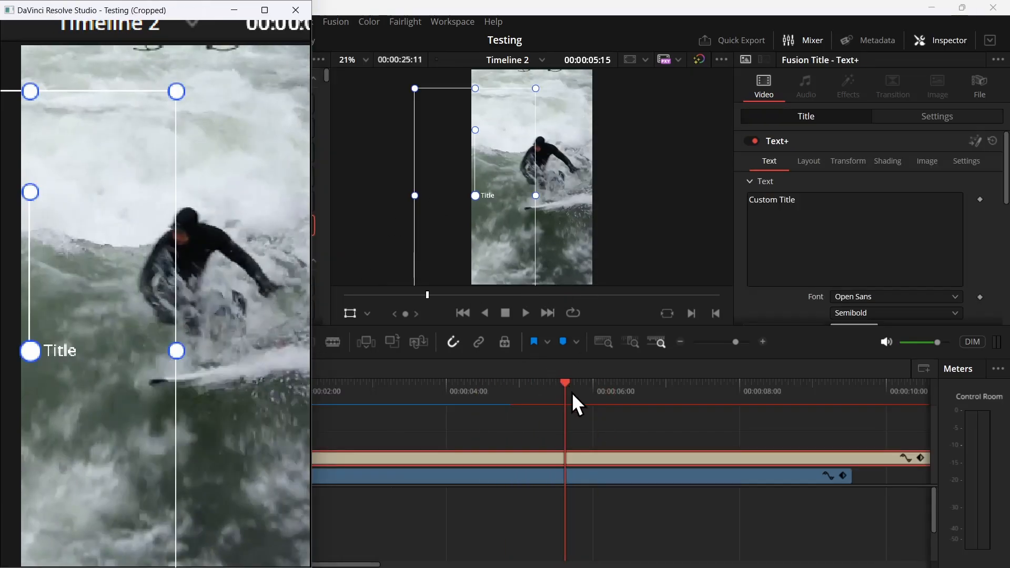
{"action": "left_click_drag", "start_coordinate": [573, 392], "coordinate": [703, 411]}
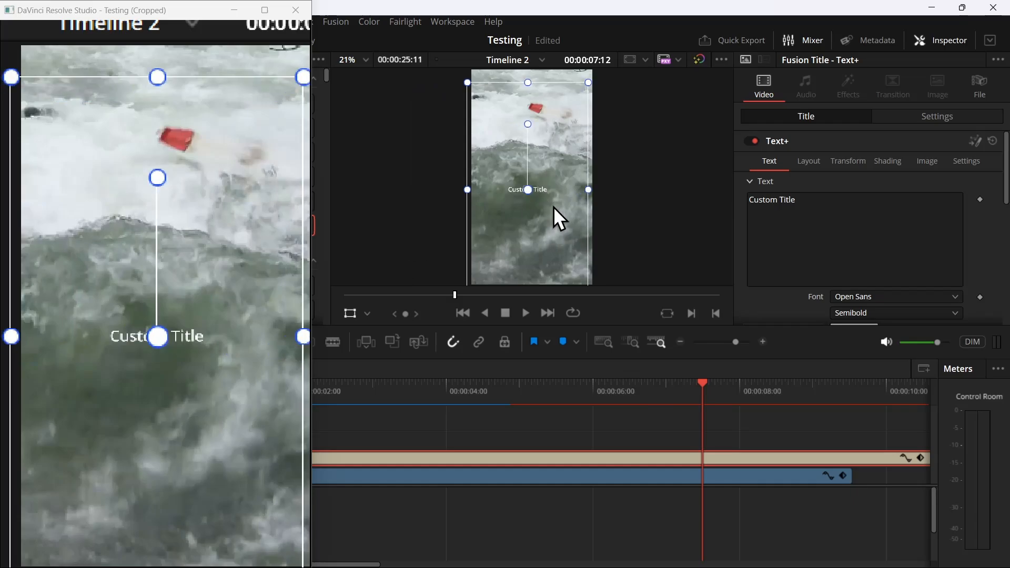
{"action": "scroll", "coordinate": [936, 232], "scroll_direction": "down", "scroll_amount": 3}
{"action": "left_click_drag", "start_coordinate": [848, 227], "coordinate": [905, 230]}
{"action": "left_click_drag", "start_coordinate": [703, 392], "coordinate": [474, 529]}
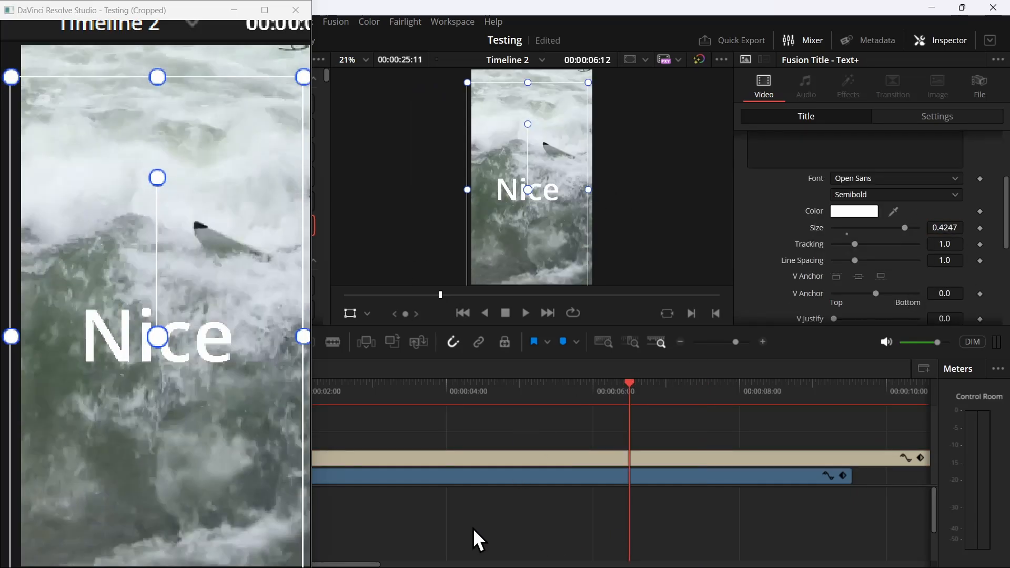
Switch between the cropped thumbnail window and the main editing window to check how they stack
{"action": "left_click", "coordinate": [226, 10]}
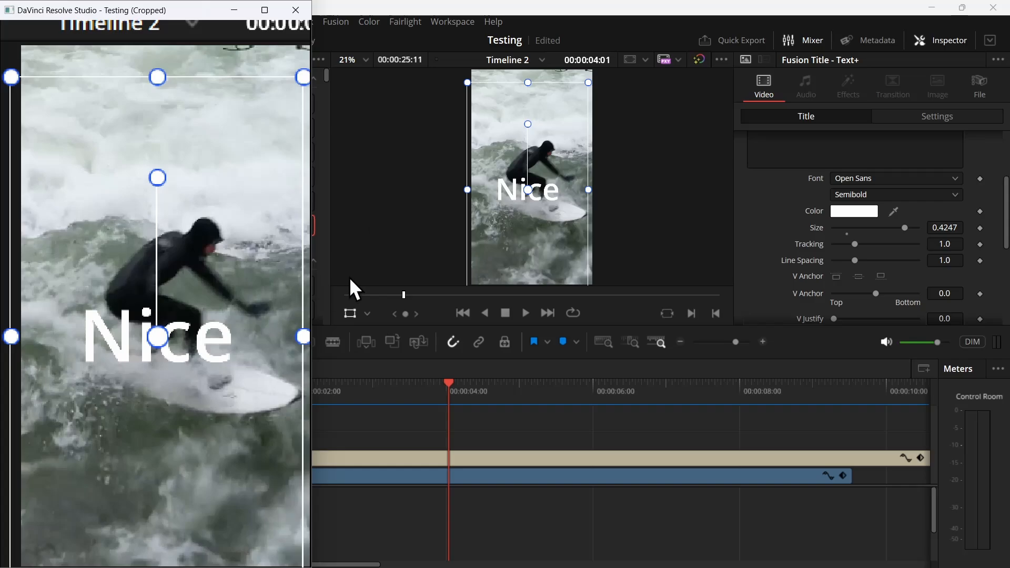
{"action": "left_click", "coordinate": [507, 407]}
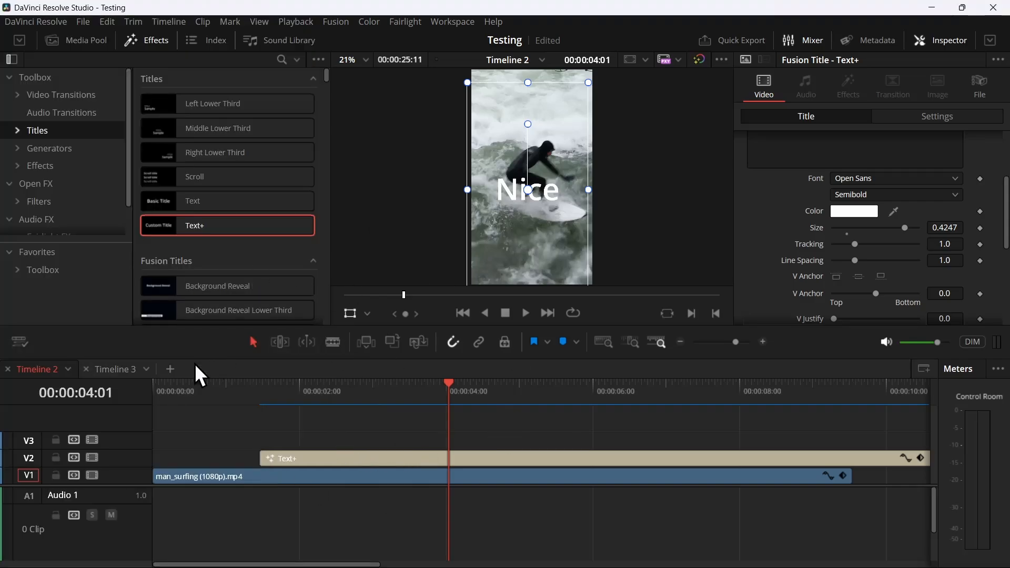
{"action": "key", "text": "alt+Tab"}
{"action": "key", "text": "alt+Tab"}
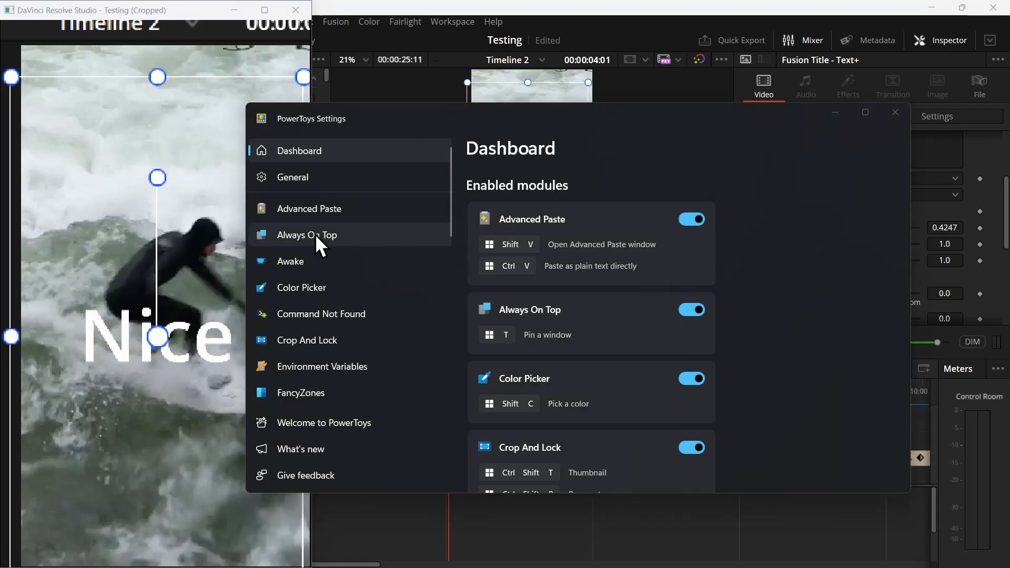
View the Always On Top settings in PowerToys, close them, and pin the cropped thumbnail window above all other windows
{"action": "left_click", "coordinate": [315, 235]}
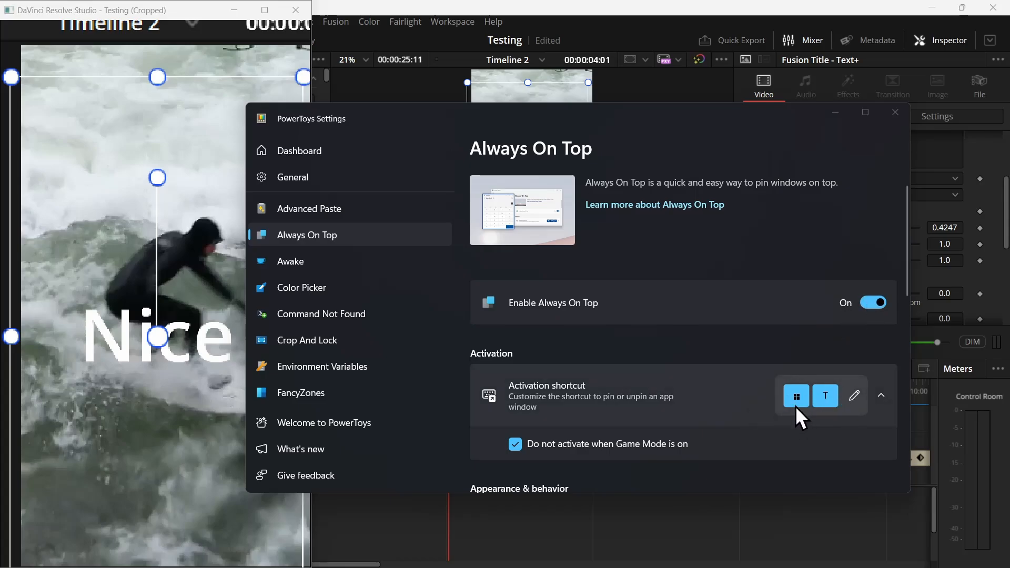
{"action": "left_click", "coordinate": [898, 115]}
{"action": "left_click_drag", "start_coordinate": [126, 11], "coordinate": [140, 12]}
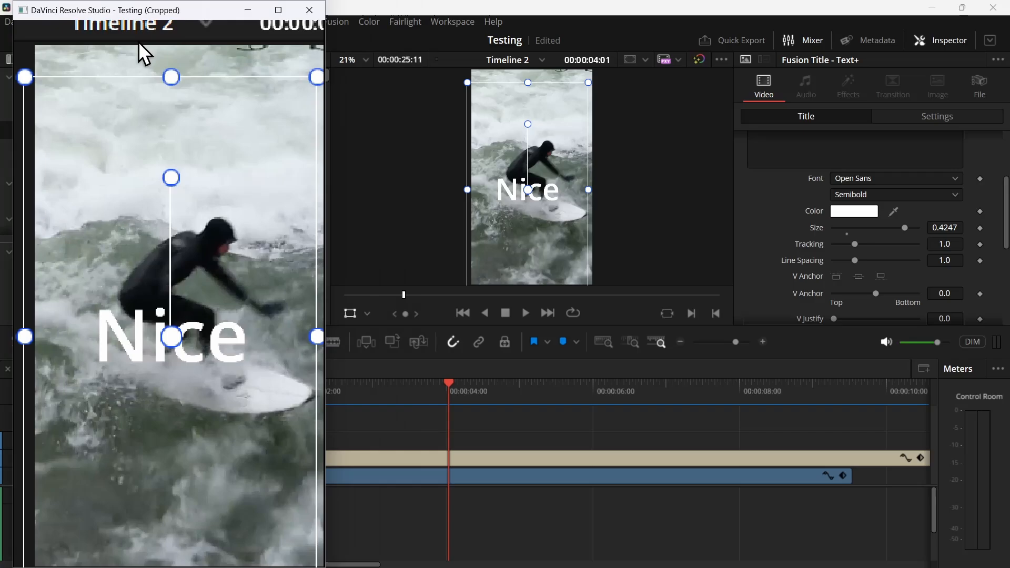
{"action": "key", "text": "super+ctrl+t"}
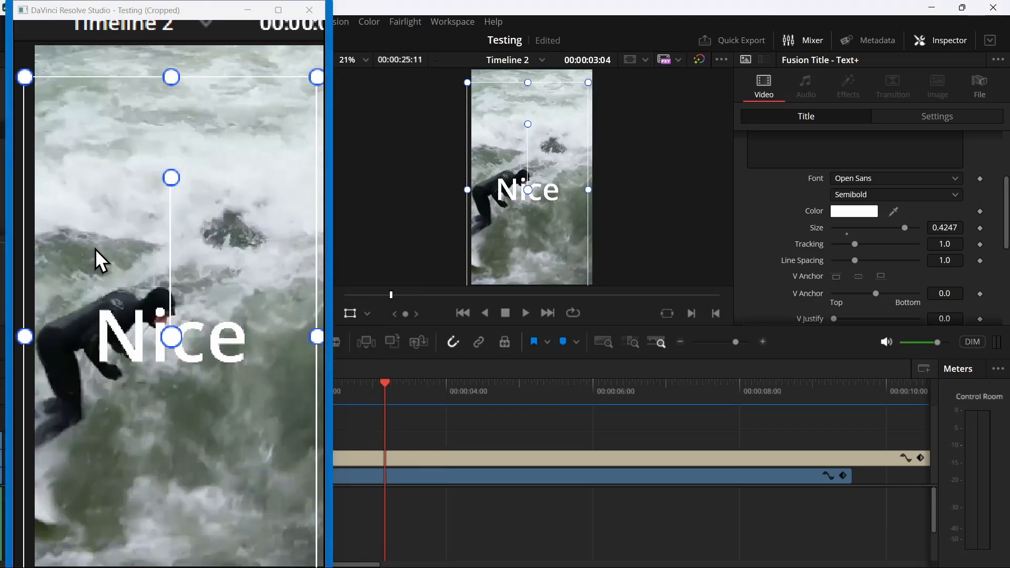
Test the pinned thumbnail by moving the playhead and shifting the OBS window behind it
{"action": "left_click", "coordinate": [484, 403]}
{"action": "left_click", "coordinate": [471, 397]}
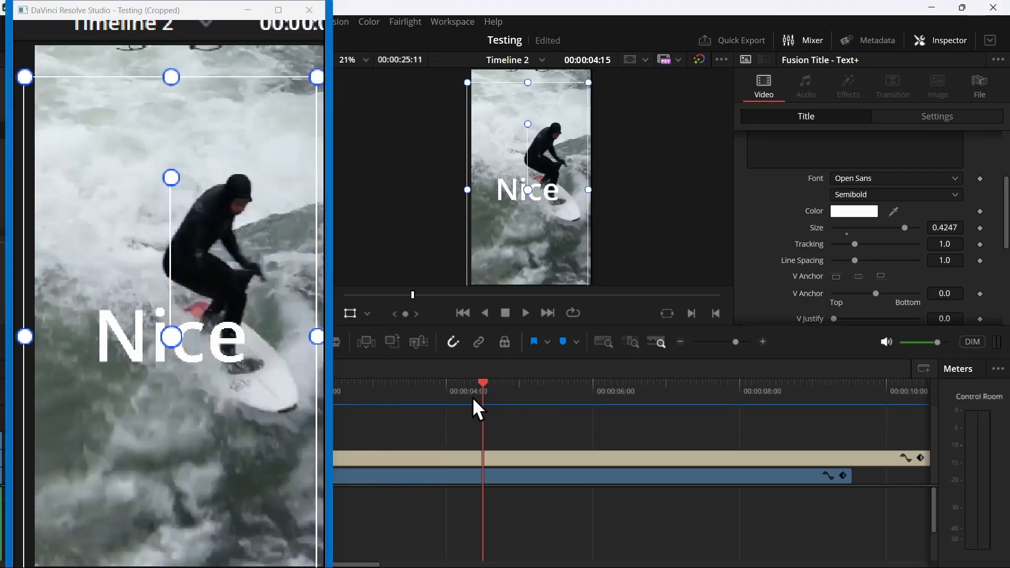
{"action": "key", "text": "alt+Tab"}
{"action": "left_click", "coordinate": [660, 289]}
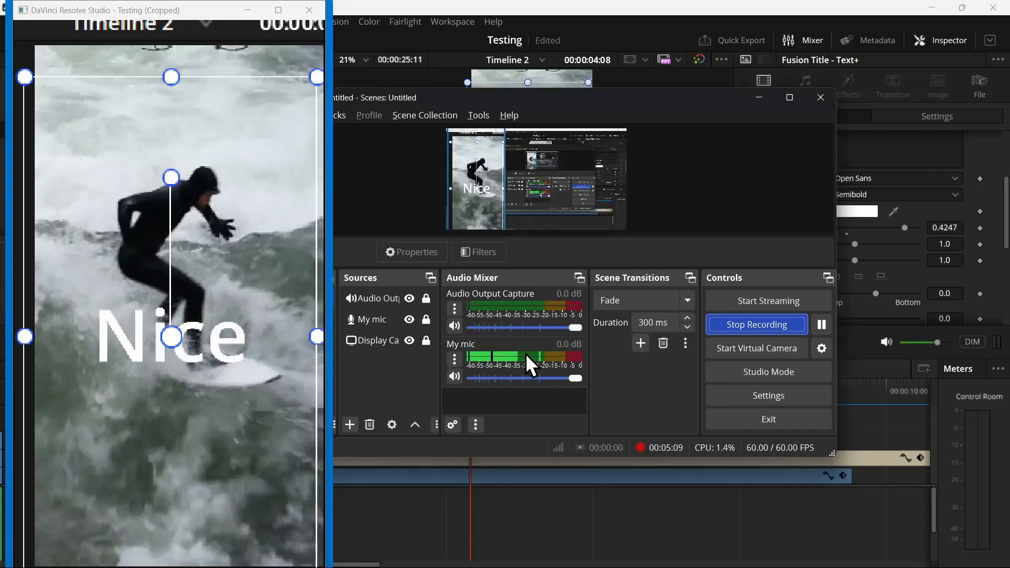
{"action": "left_click_drag", "start_coordinate": [520, 99], "coordinate": [409, 118]}
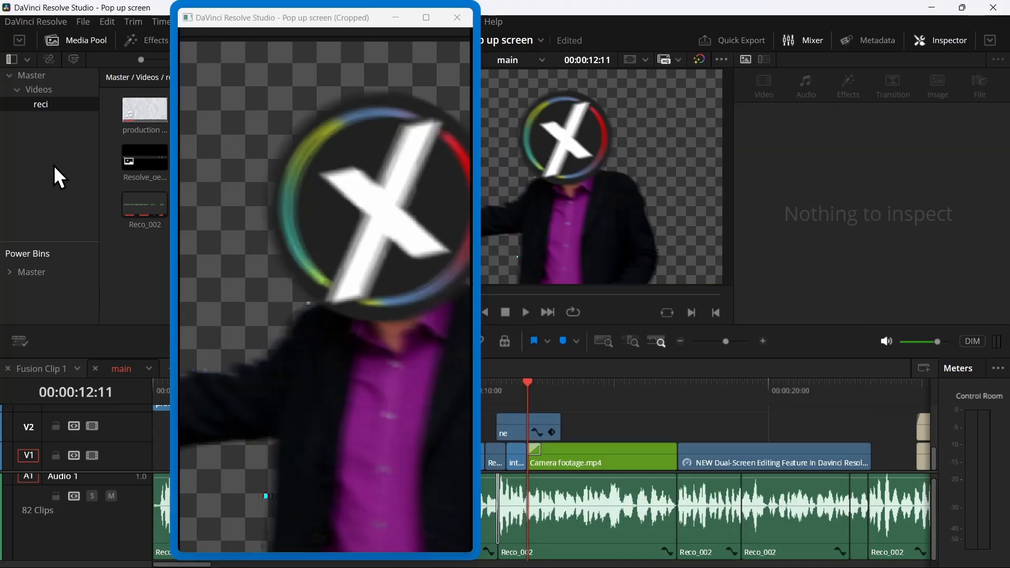
Expand the Inspector to full height in the Pop up screen project and move the pinned thumbnail window over it
{"action": "left_click", "coordinate": [990, 42]}
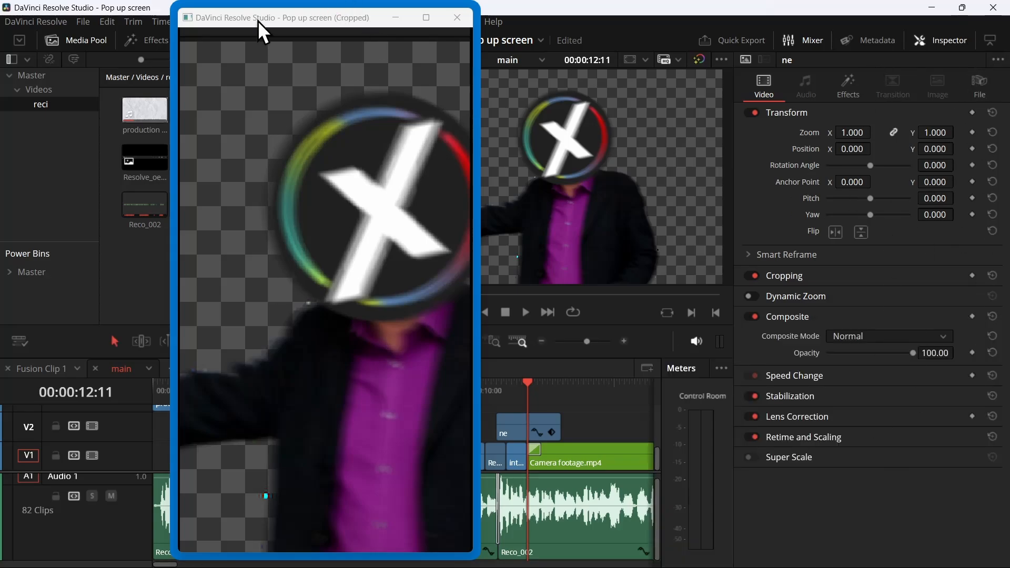
{"action": "left_click_drag", "start_coordinate": [260, 25], "coordinate": [837, 47]}
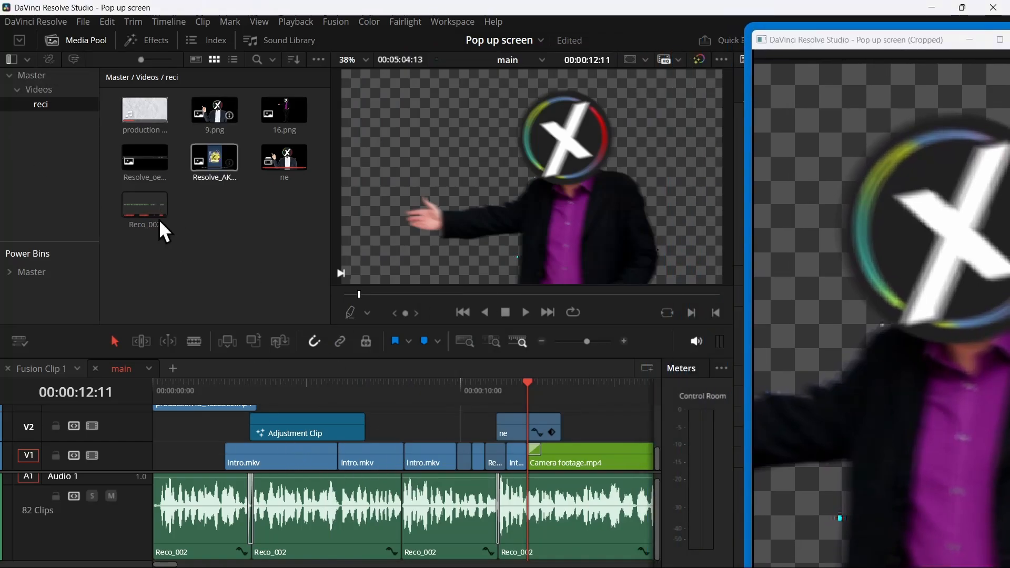
{"action": "left_click", "coordinate": [171, 246]}
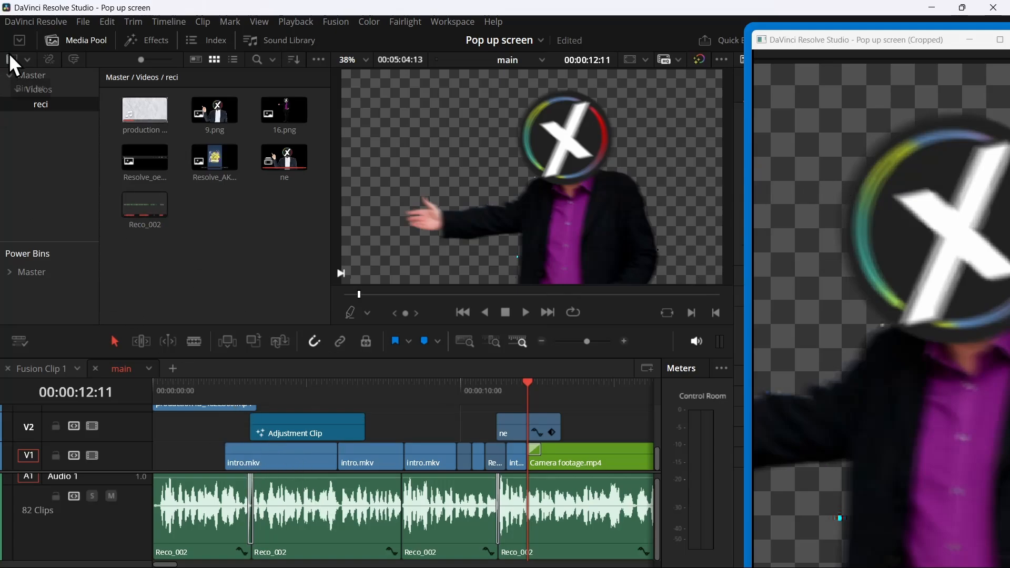
Expand the Media Pool to full height, move the pinned thumbnail window over it, and collapse the Inspector to half height
{"action": "left_click", "coordinate": [20, 41]}
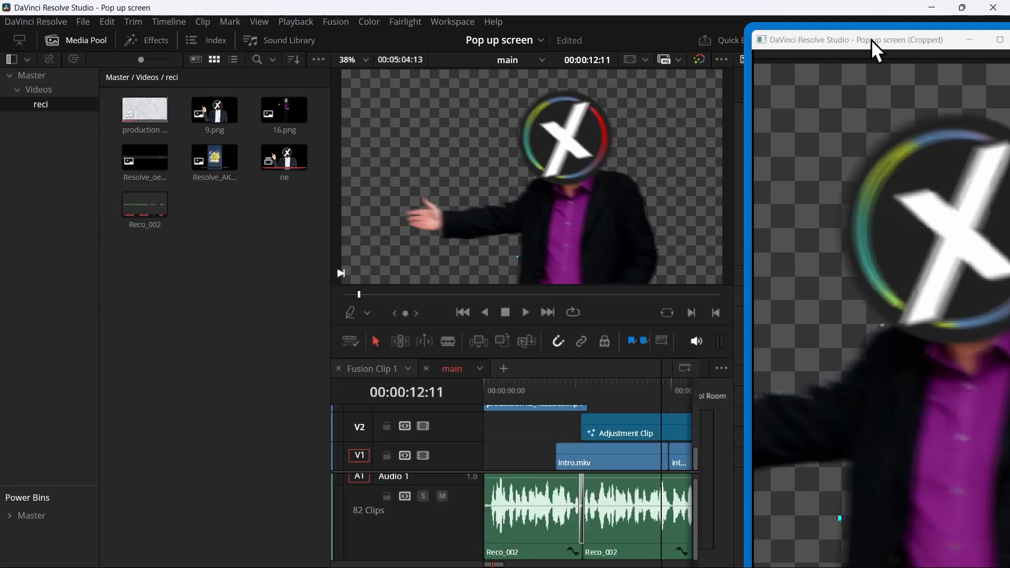
{"action": "left_click_drag", "start_coordinate": [875, 50], "coordinate": [138, 43]}
{"action": "left_click", "coordinate": [992, 42]}
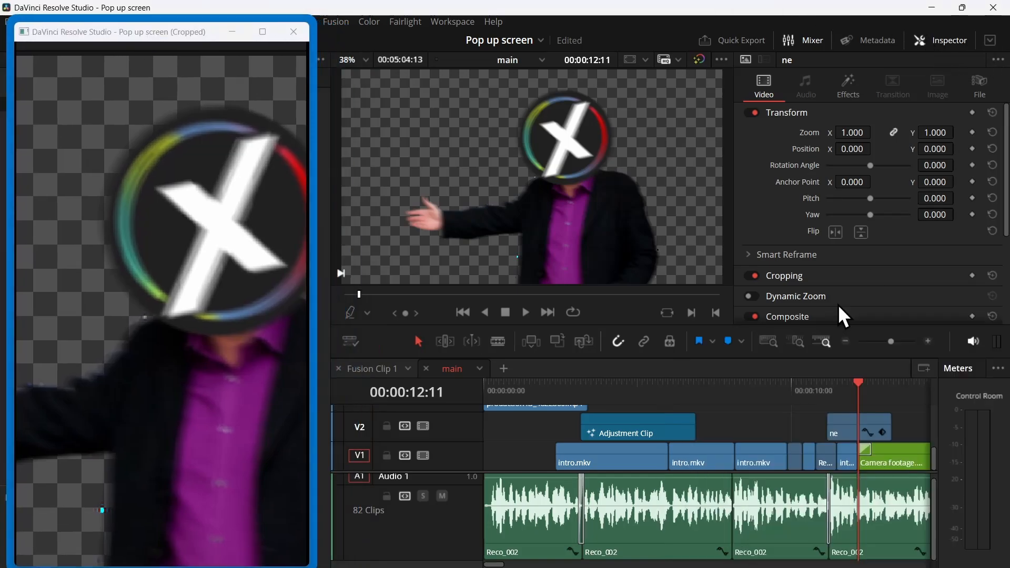
{"action": "left_click", "coordinate": [629, 430]}
{"action": "left_click", "coordinate": [775, 390]}
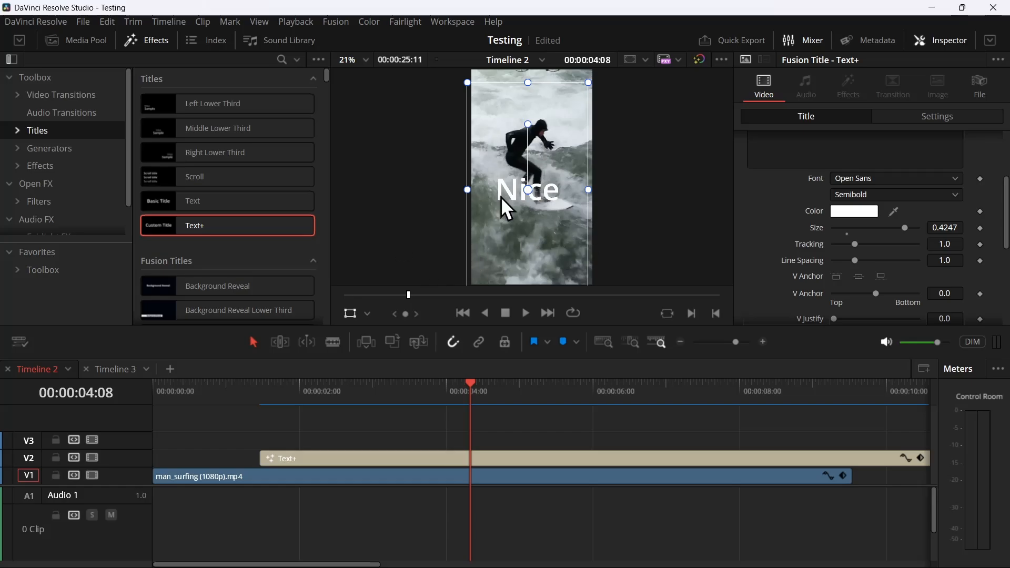
{"action": "left_click", "coordinate": [447, 21]}
{"action": "mouse_move", "coordinate": [537, 124]}
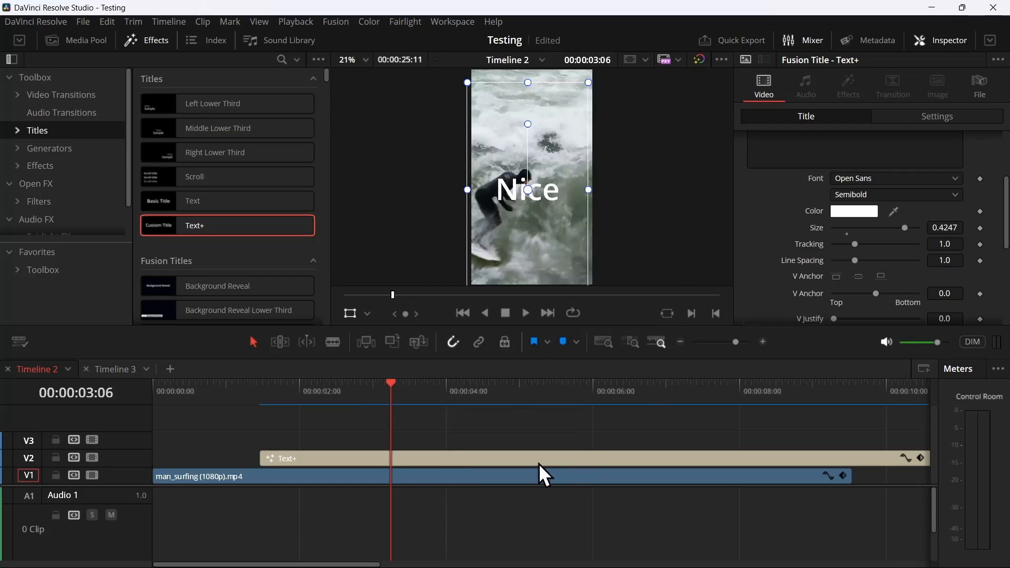
{"action": "left_click", "coordinate": [261, 393]}
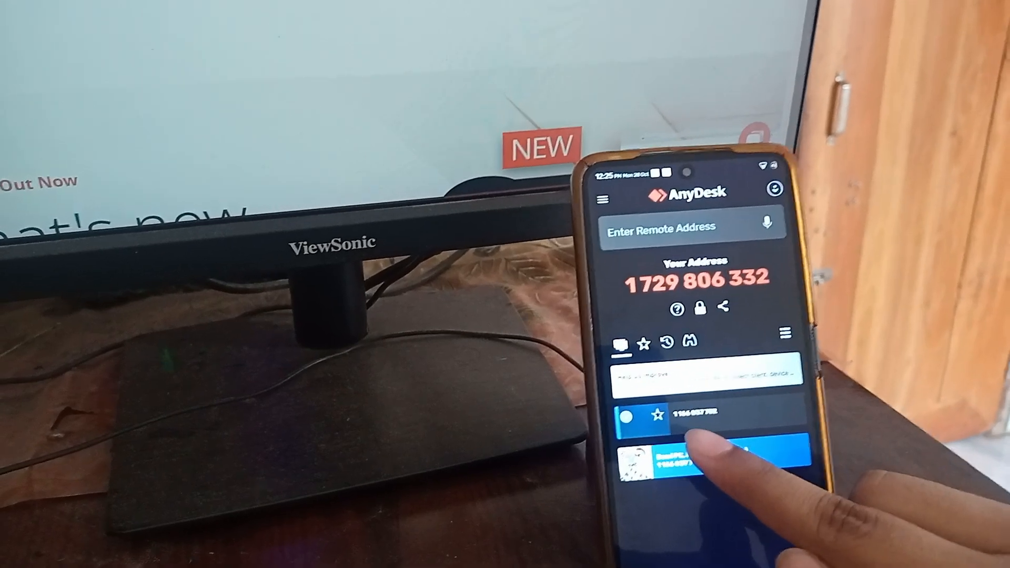
Request an AnyDesk connection to the PC from the phone, set the session profile to Screen Sharing, and accept the request
{"action": "left_click", "coordinate": [716, 431]}
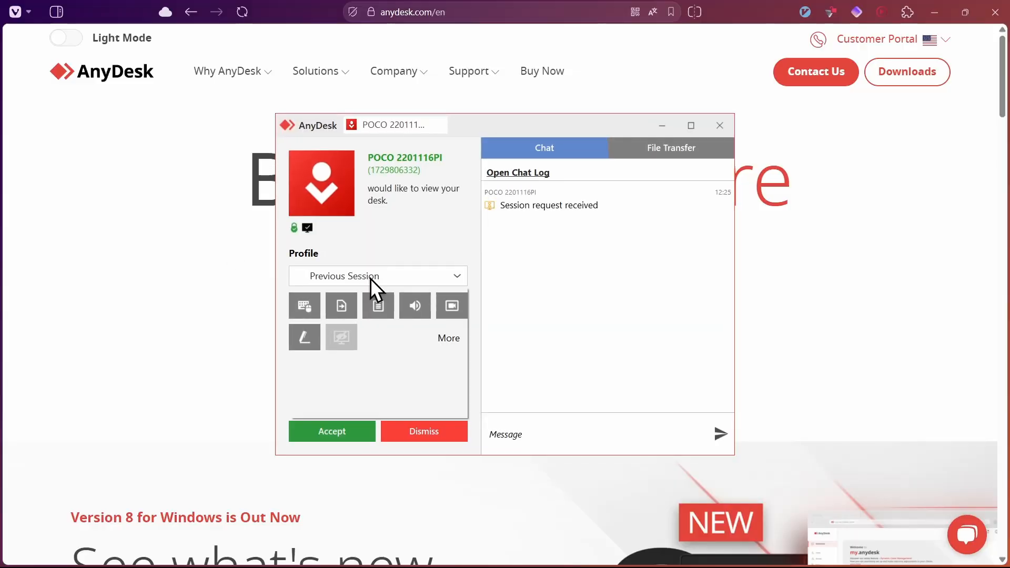
{"action": "left_click", "coordinate": [370, 279]}
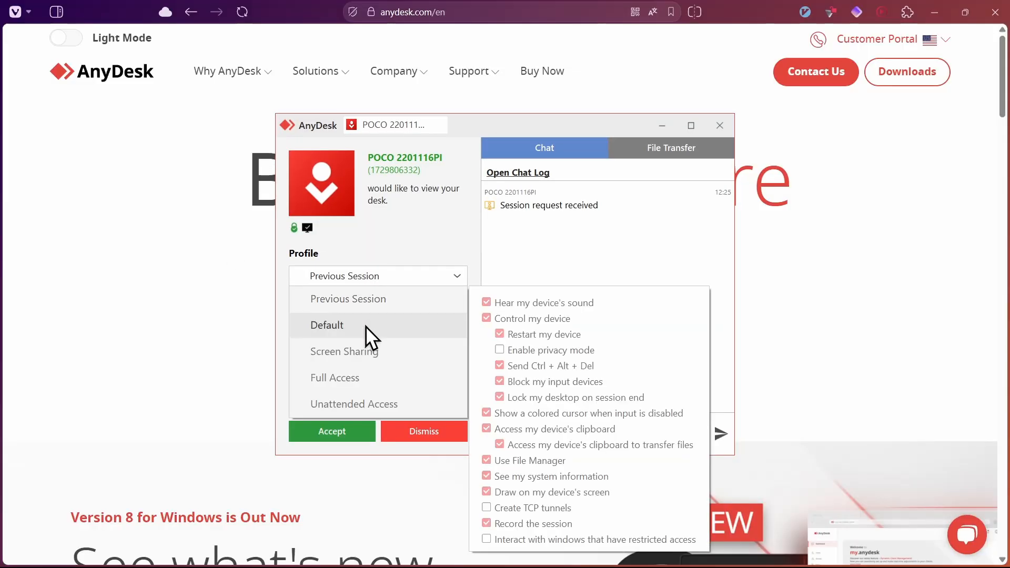
{"action": "left_click", "coordinate": [358, 361]}
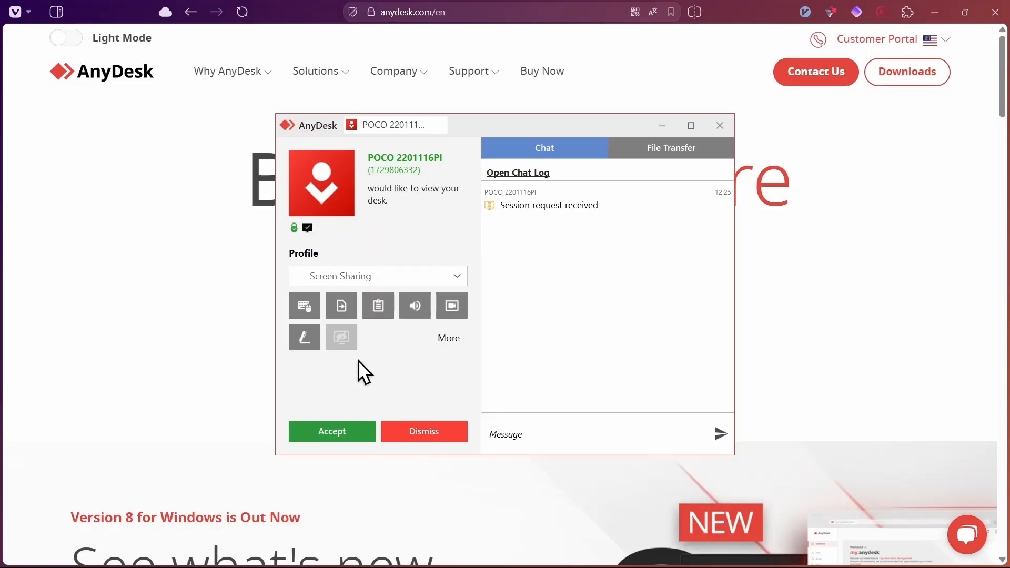
{"action": "left_click", "coordinate": [339, 431]}
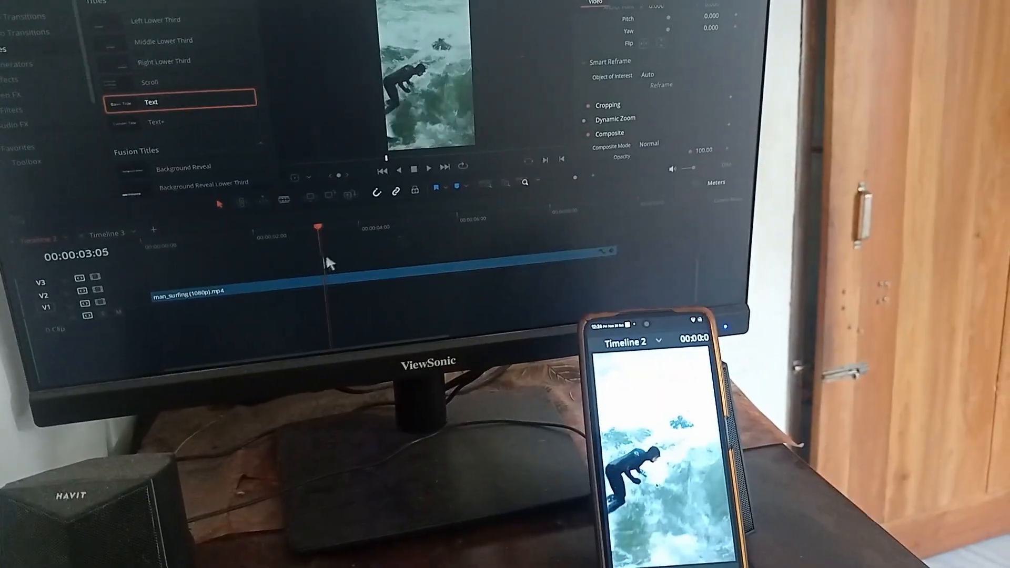
Scrub the timeline to preview the surfing clip in DaVinci Resolve and place a basic Text title on the track above it
{"action": "left_click_drag", "start_coordinate": [364, 256], "coordinate": [422, 217]}
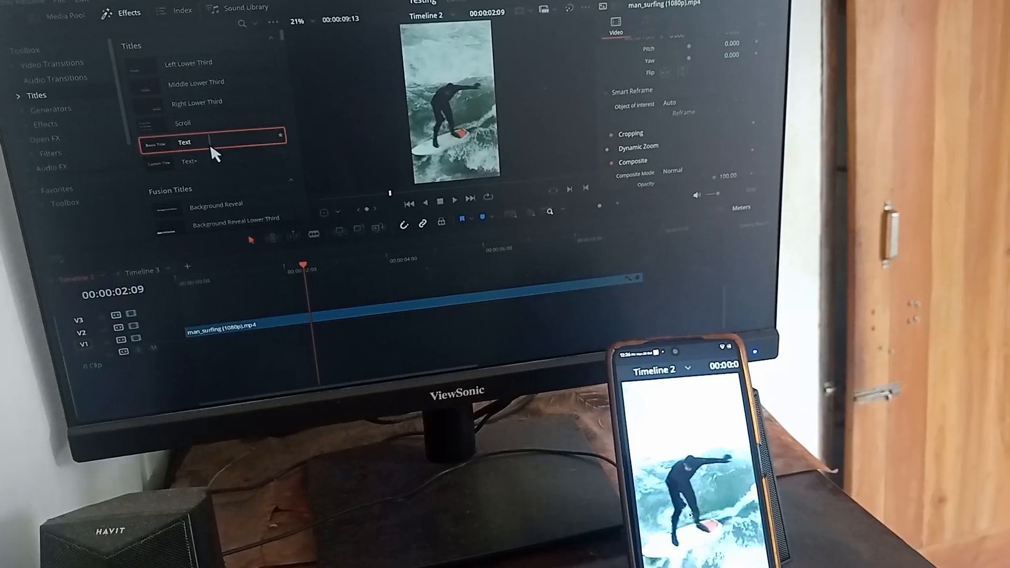
{"action": "left_click_drag", "start_coordinate": [211, 150], "coordinate": [270, 286]}
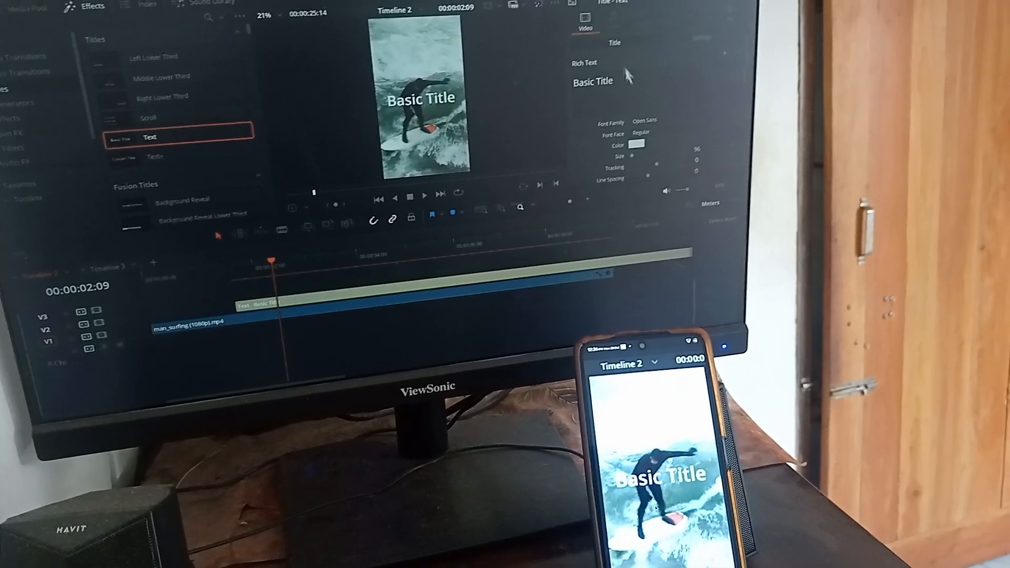
{"action": "left_click", "coordinate": [698, 54]}
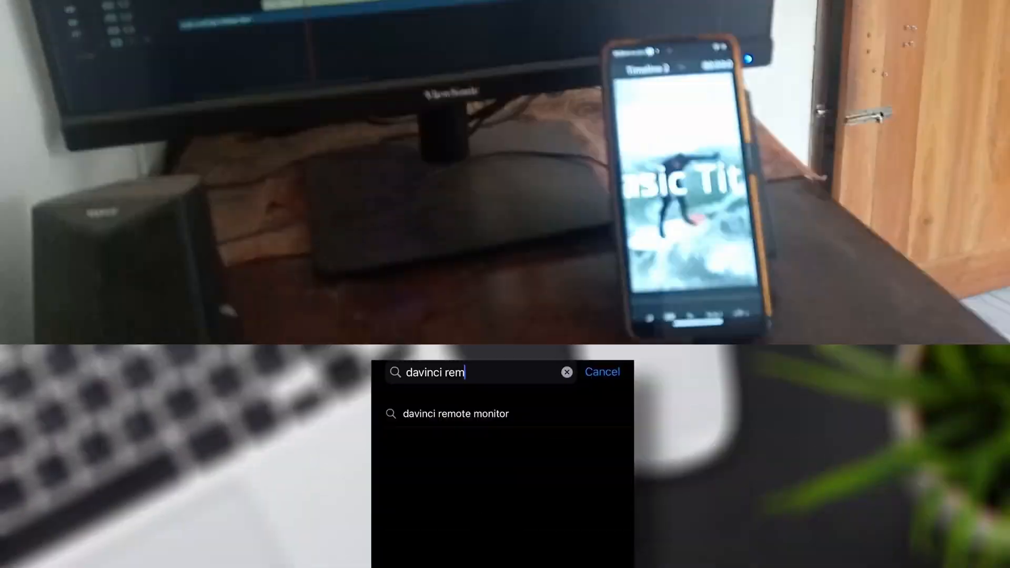
Search the phone's app store for davinci remote monitor
{"action": "type", "text": "ot"}
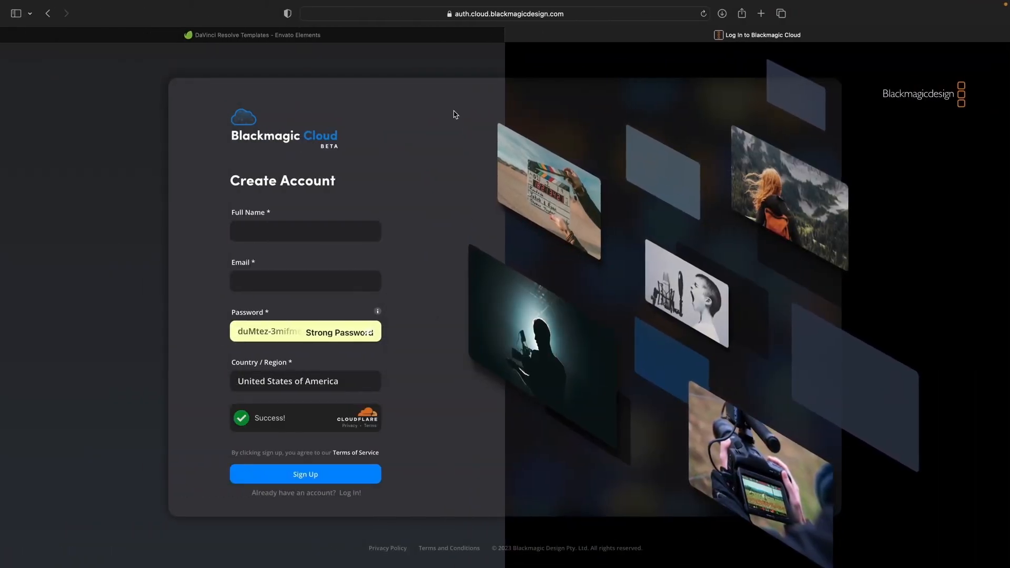
{"action": "mouse_move", "coordinate": [627, 4]}
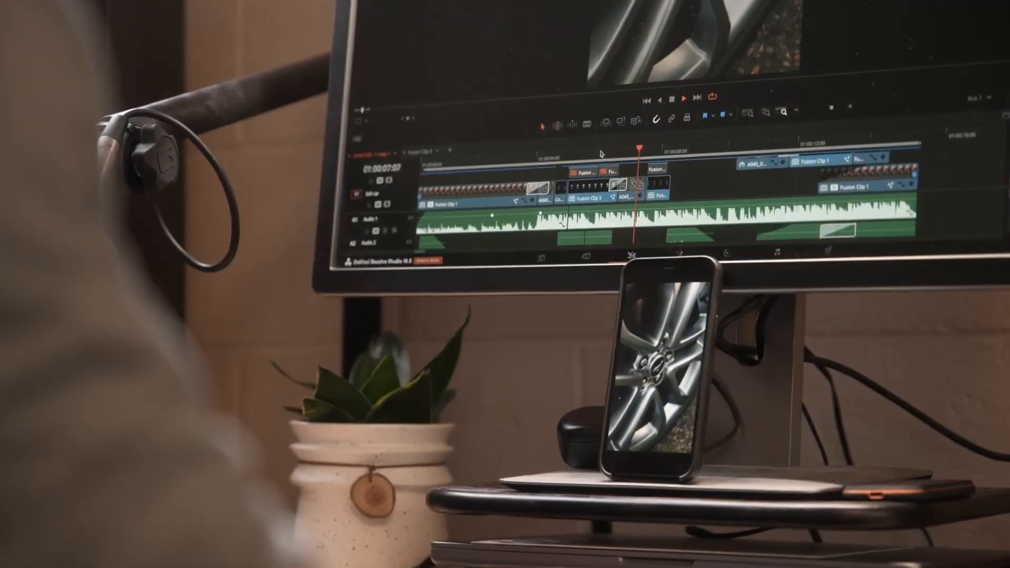